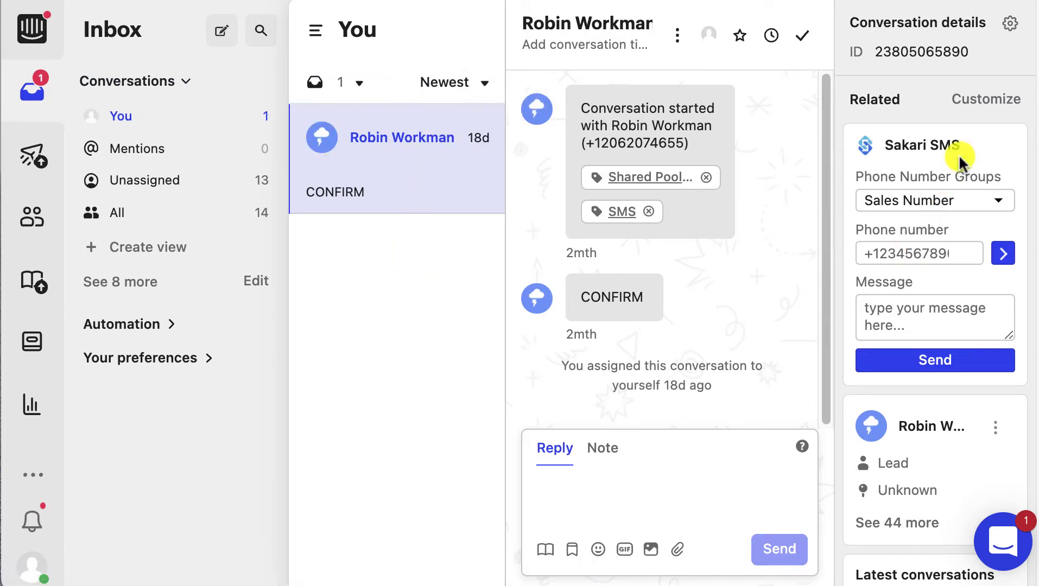
- Keep Sales Number as the sending phone number group in the Sakari SMS card
left_click(983, 318)
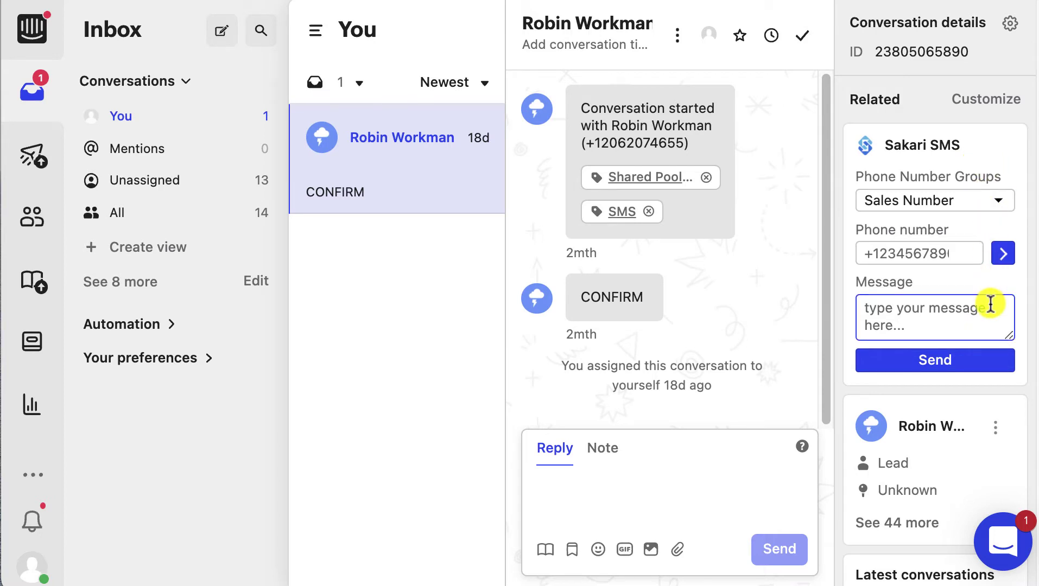
left_click(980, 272)
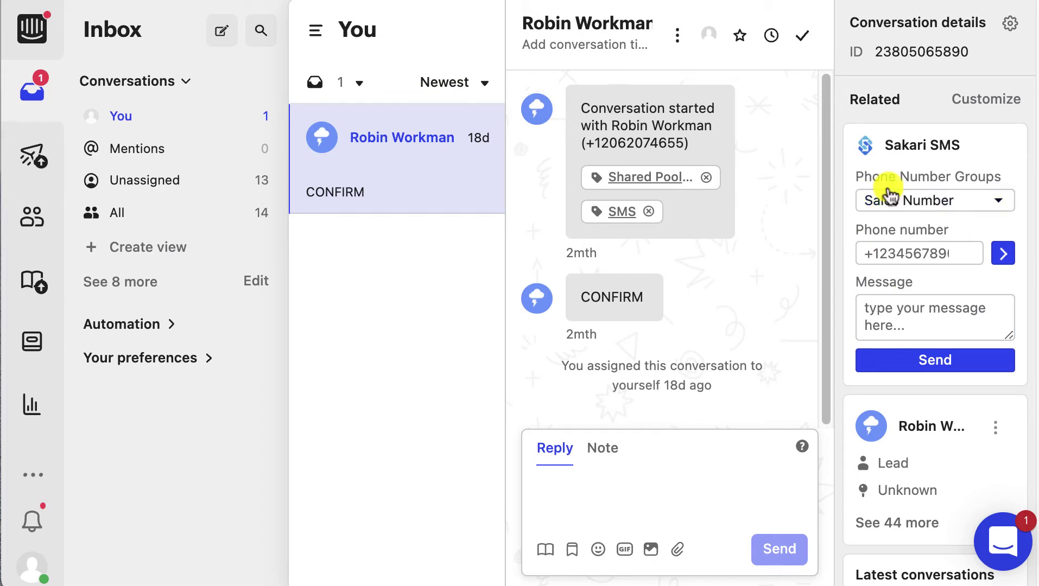
left_click(1004, 206)
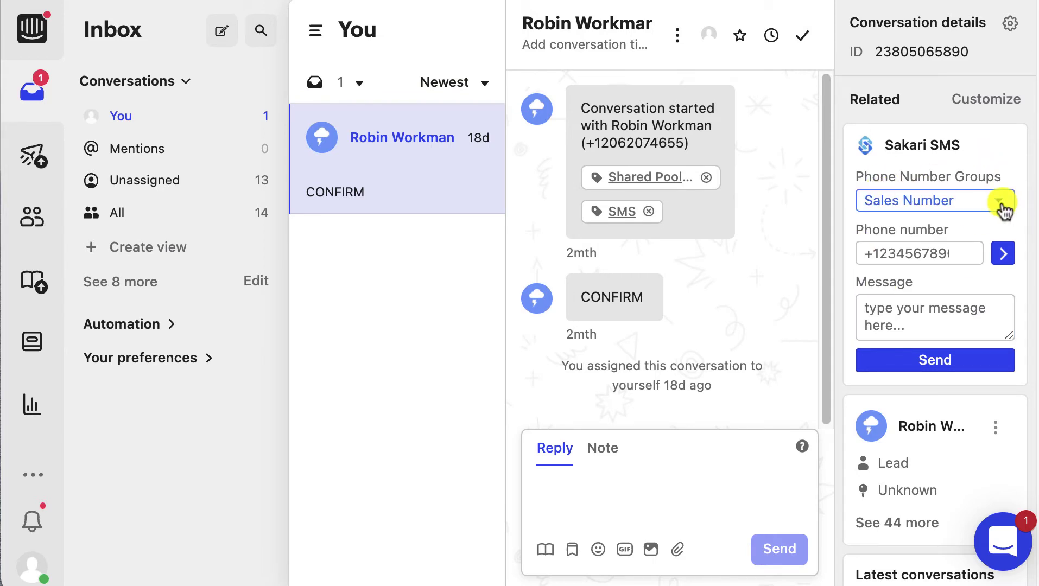
left_click(1003, 208)
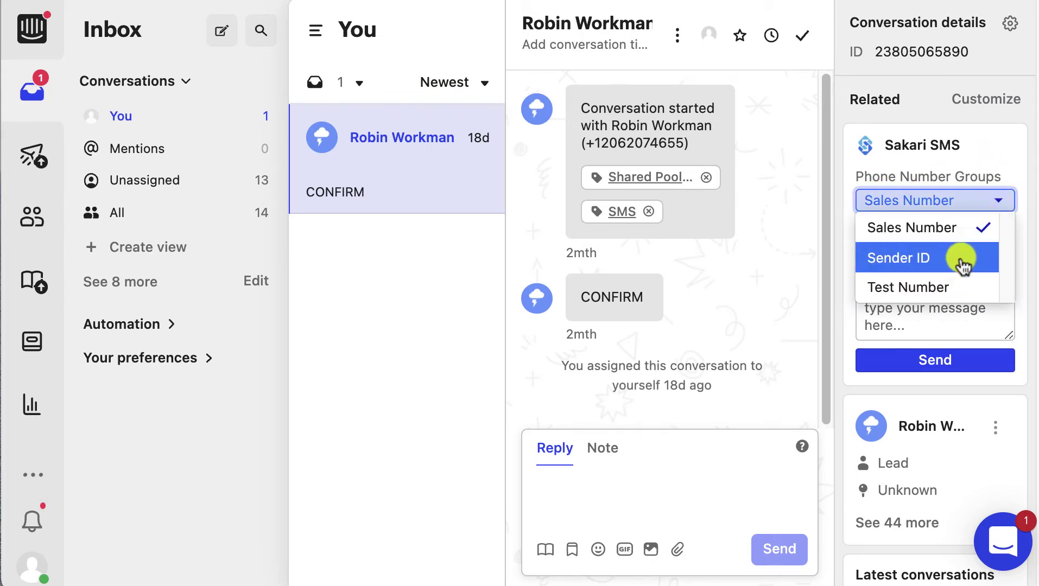
left_click(964, 227)
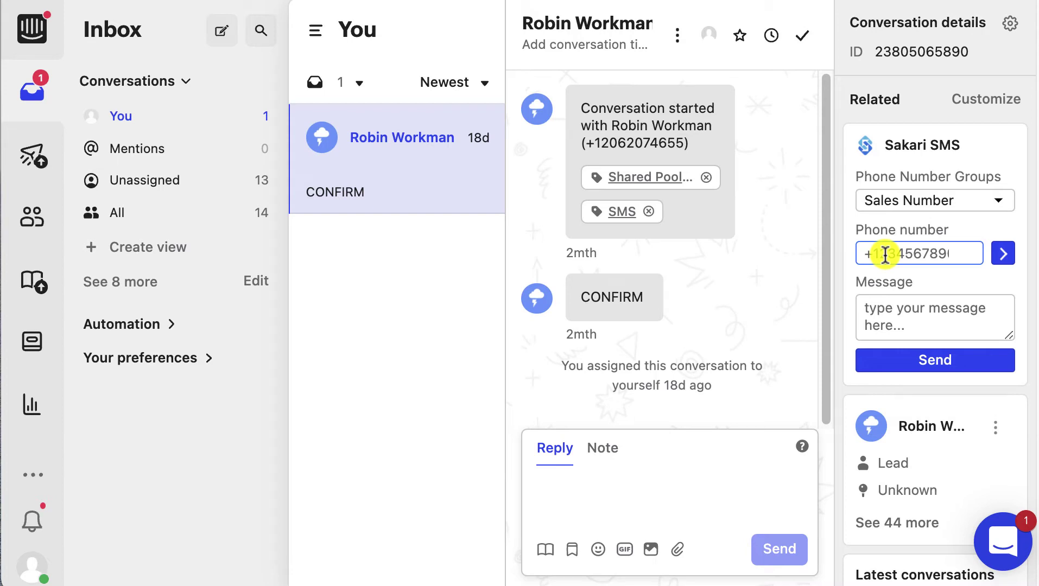
- Address the SMS to the second contact matching the name search and send the tour-scheduling message
left_click(884, 254)
left_click(1009, 252)
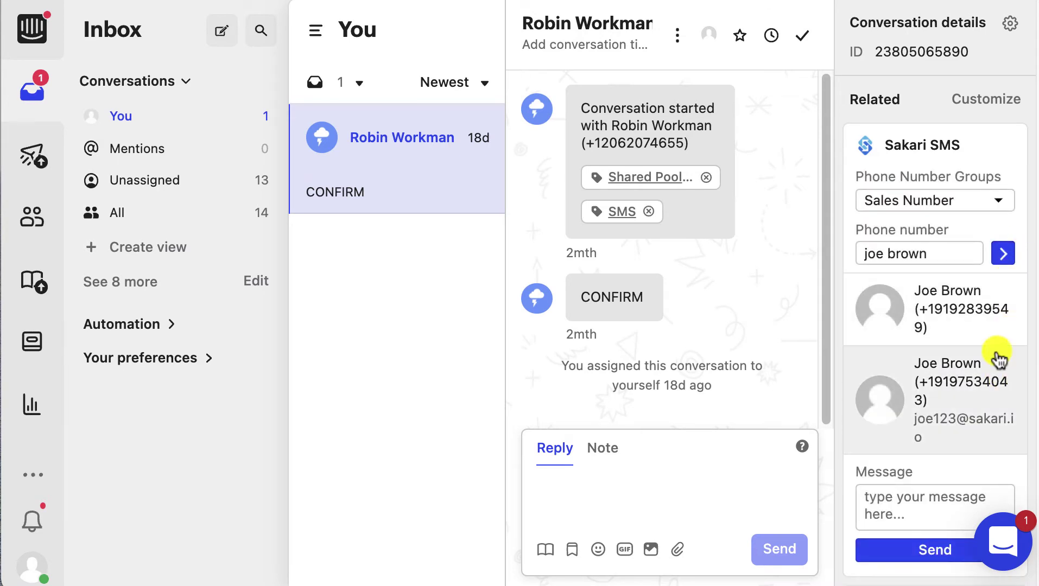
left_click(977, 399)
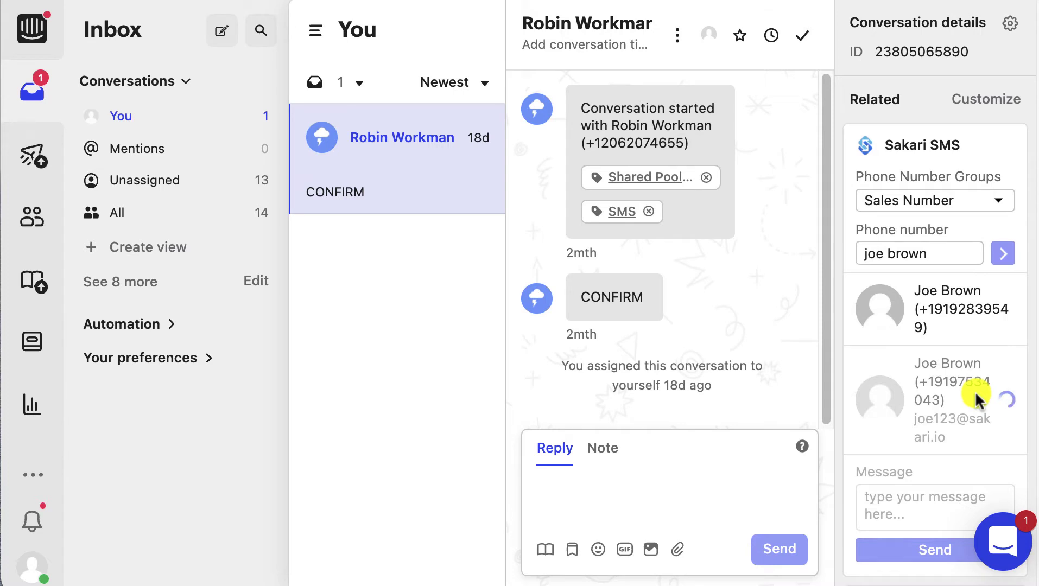
left_click(901, 308)
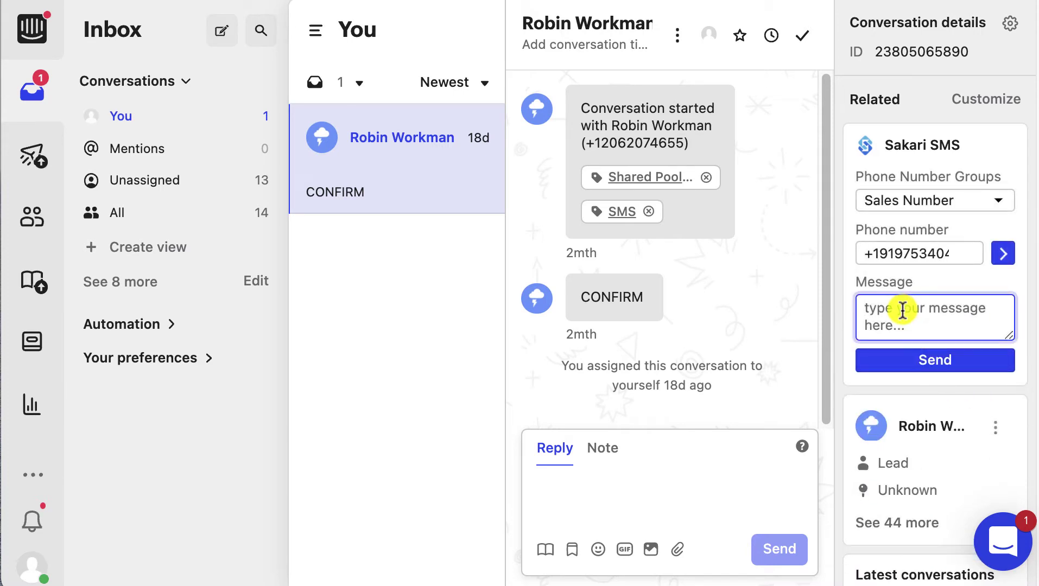
type("Hi Joe, when is a good time to schedule a tour?")
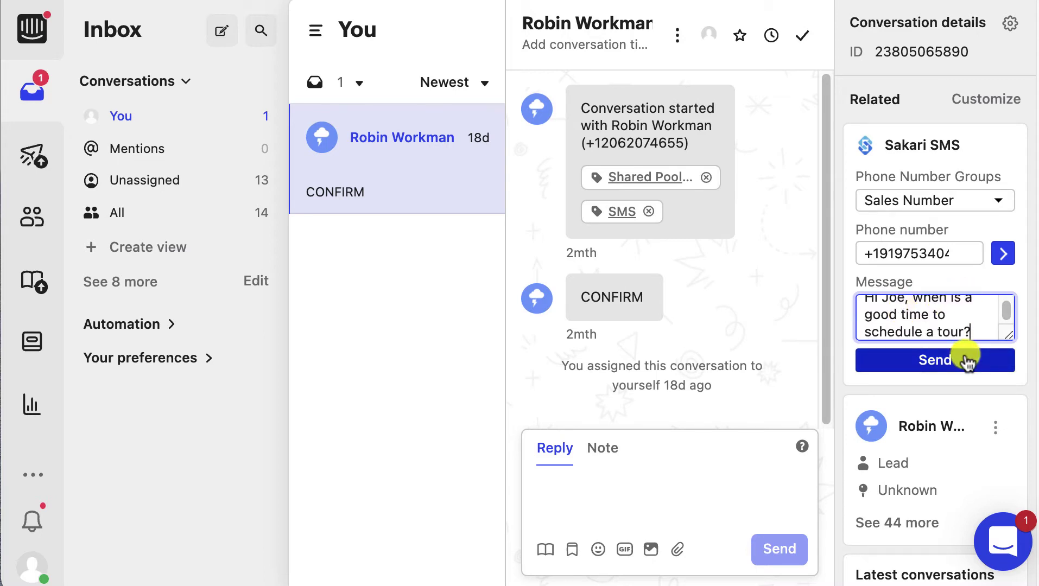
left_click(966, 361)
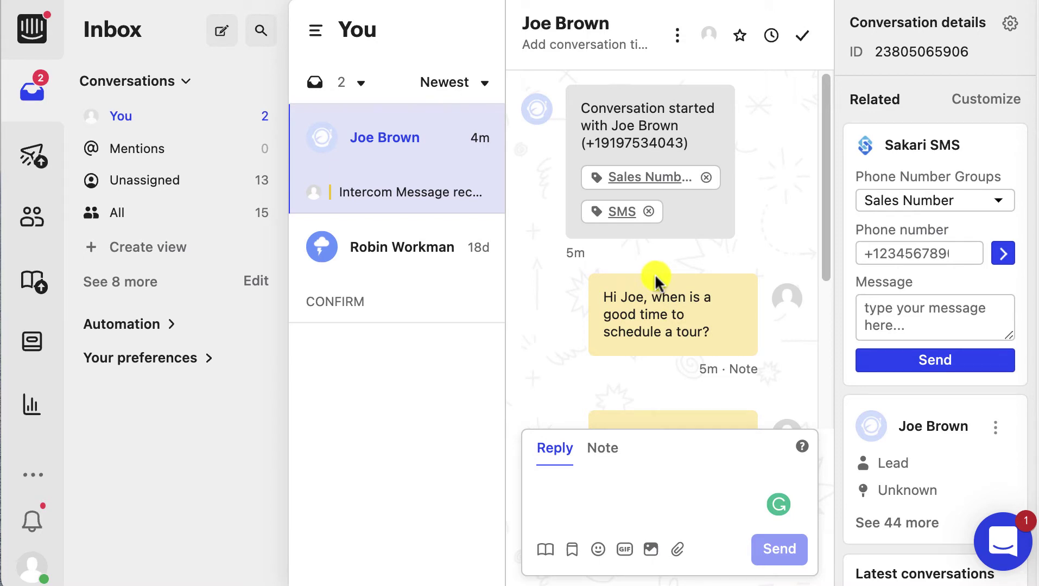
scroll(655, 274, "down", 5)
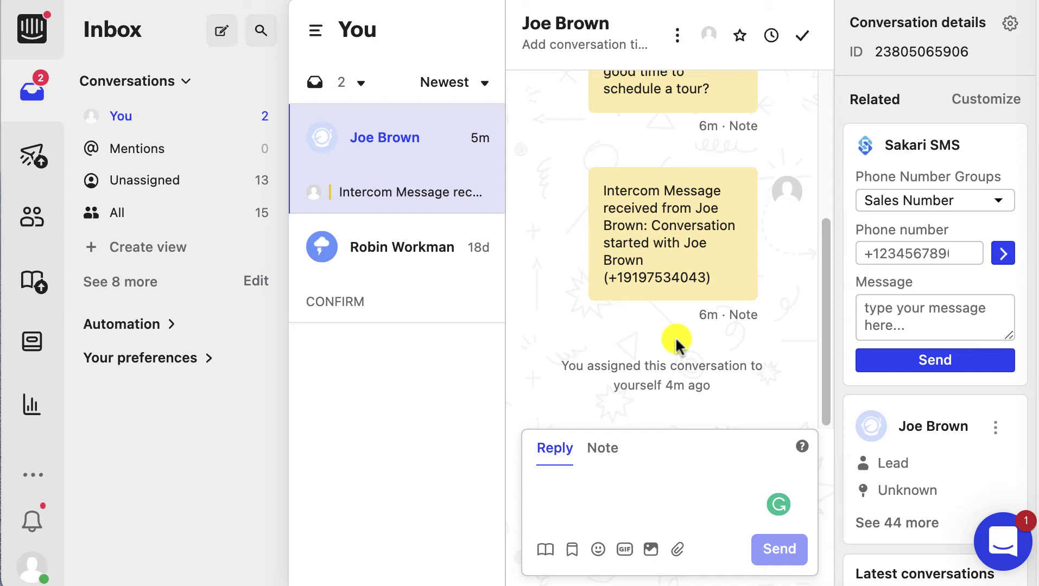
scroll(720, 325, "up", 5)
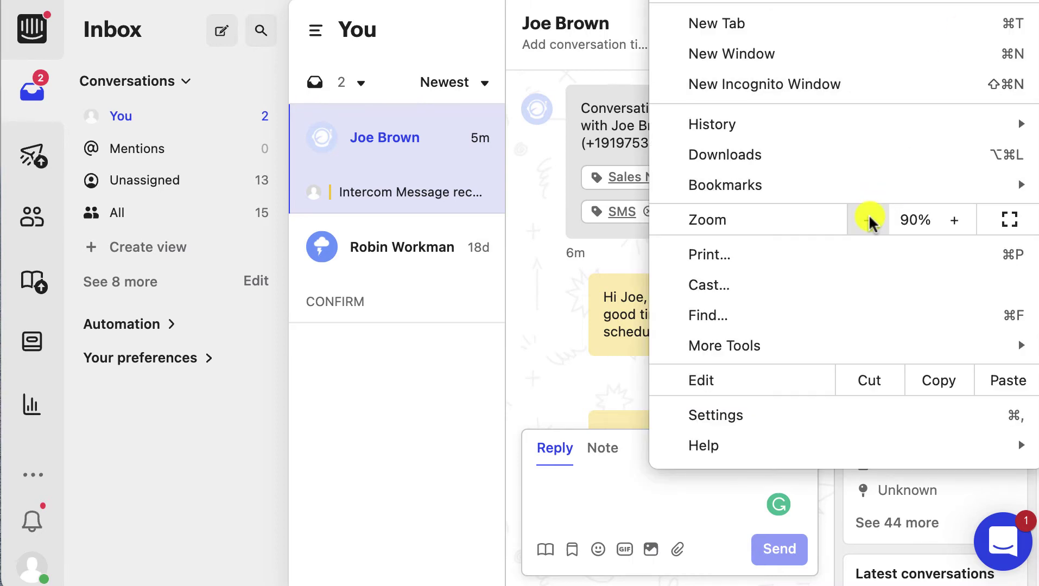
- Zoom the page out from 90% to 80% and close the browser menu
left_click(868, 219)
left_click(567, 229)
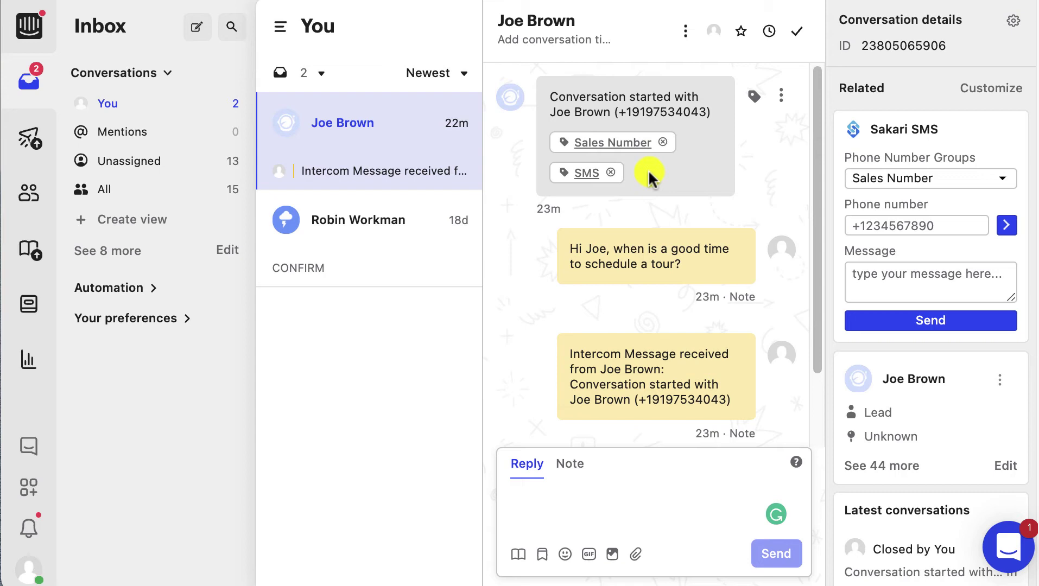
scroll(655, 200, "down", 3)
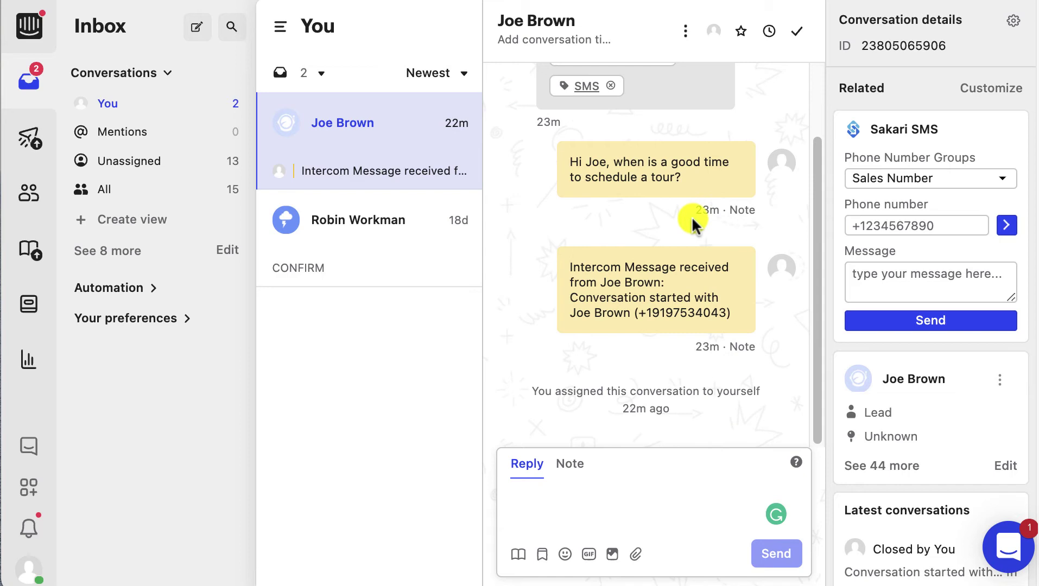
scroll(727, 277, "up", 3)
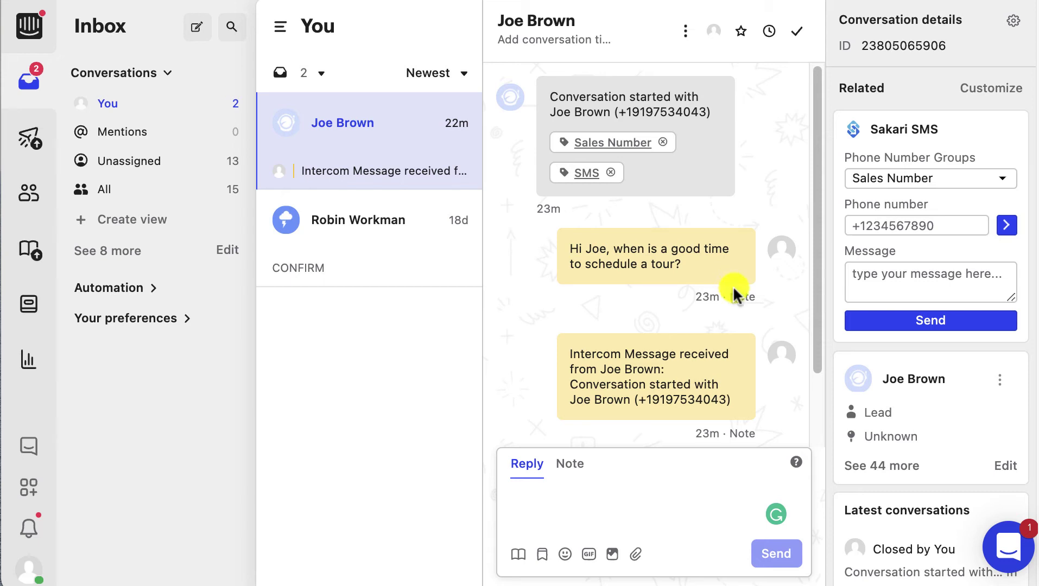
scroll(732, 285, "down", 3)
scroll(736, 290, "up", 3)
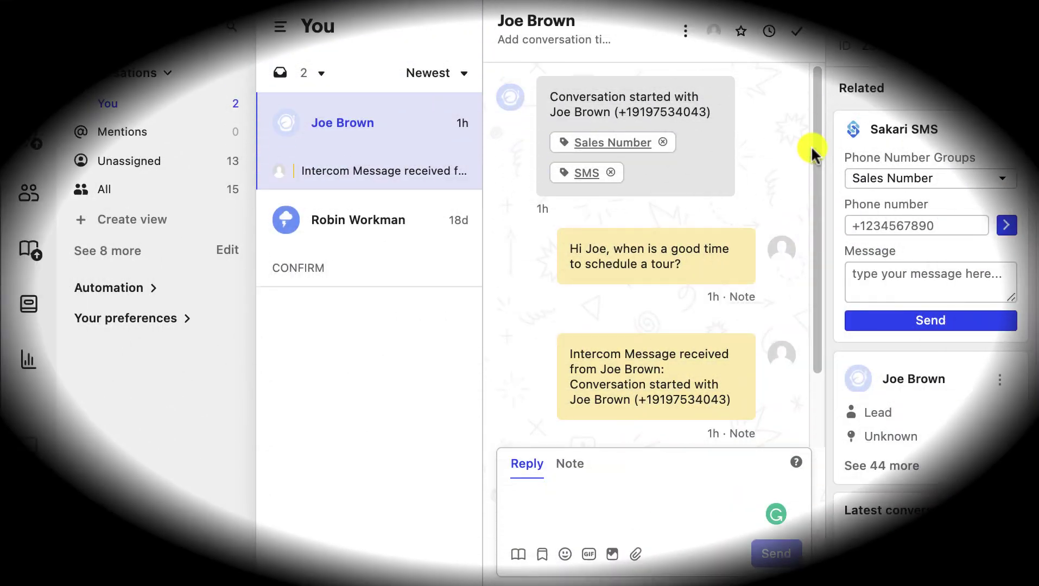
mouse_move(704, 93)
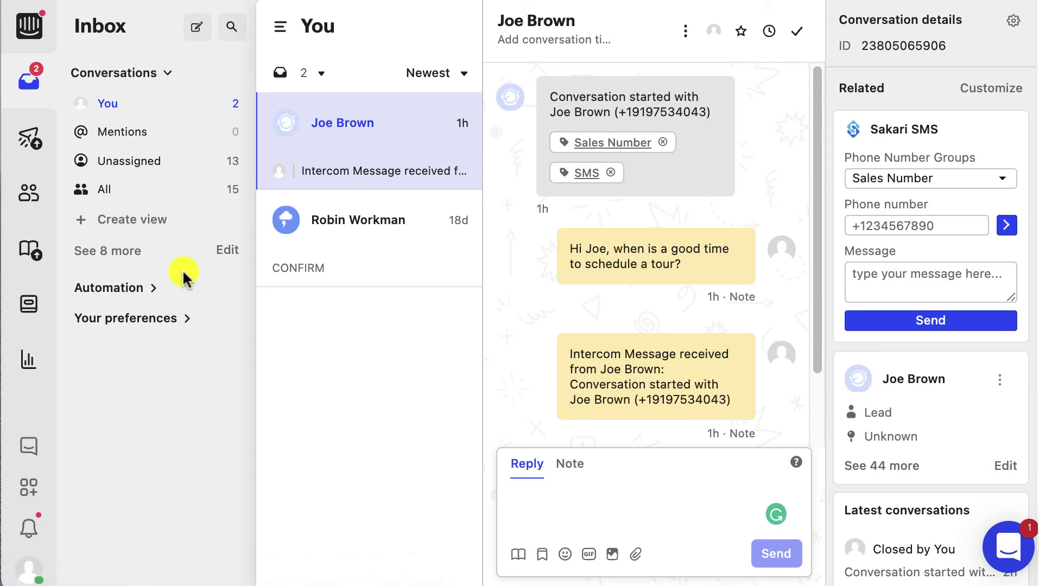
- Create a view named 'Sales View' with a Conversation tag is Sales Number filter
left_click(160, 232)
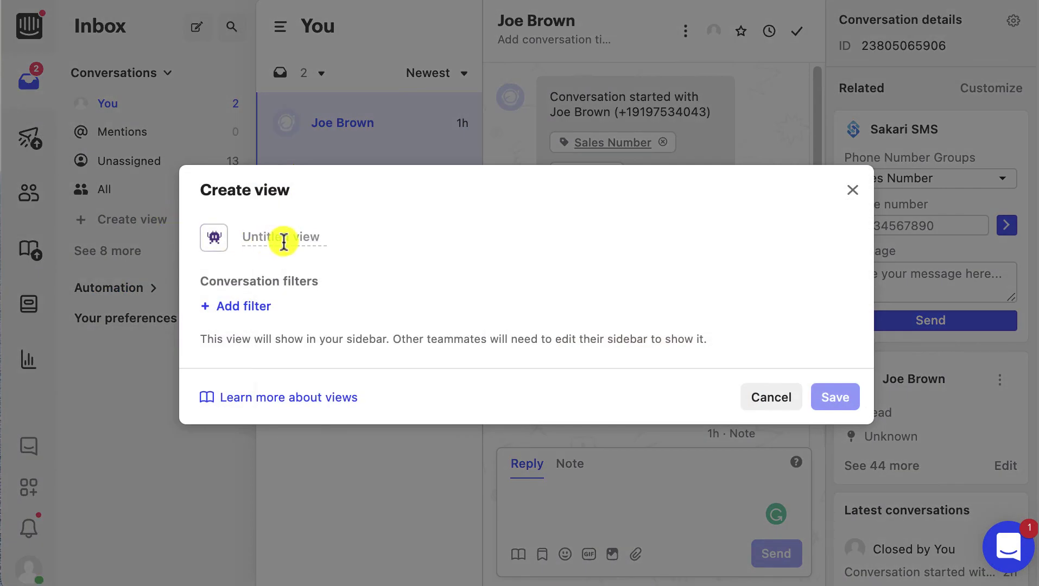
type("Sales View")
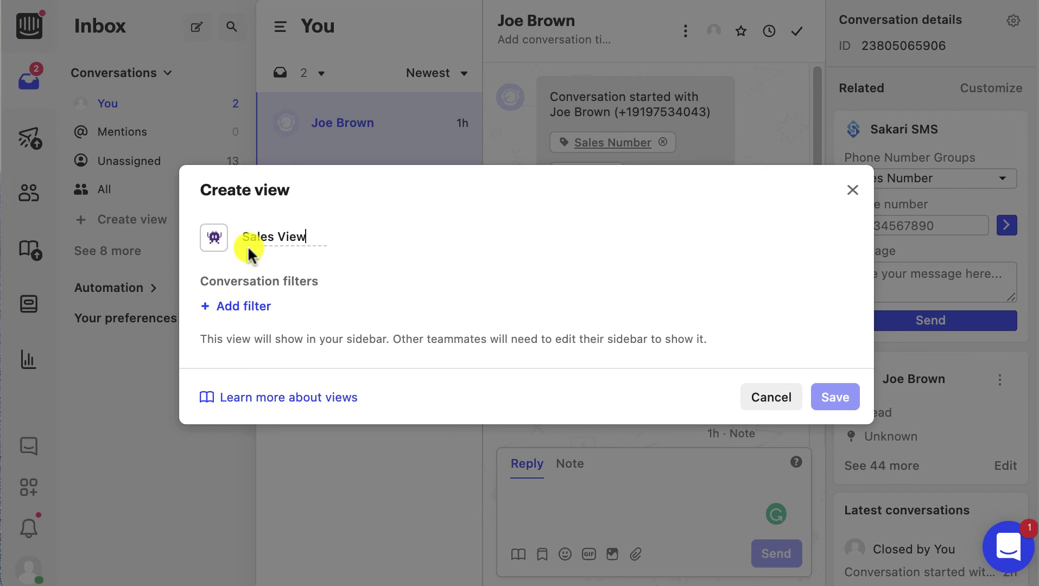
left_click(267, 308)
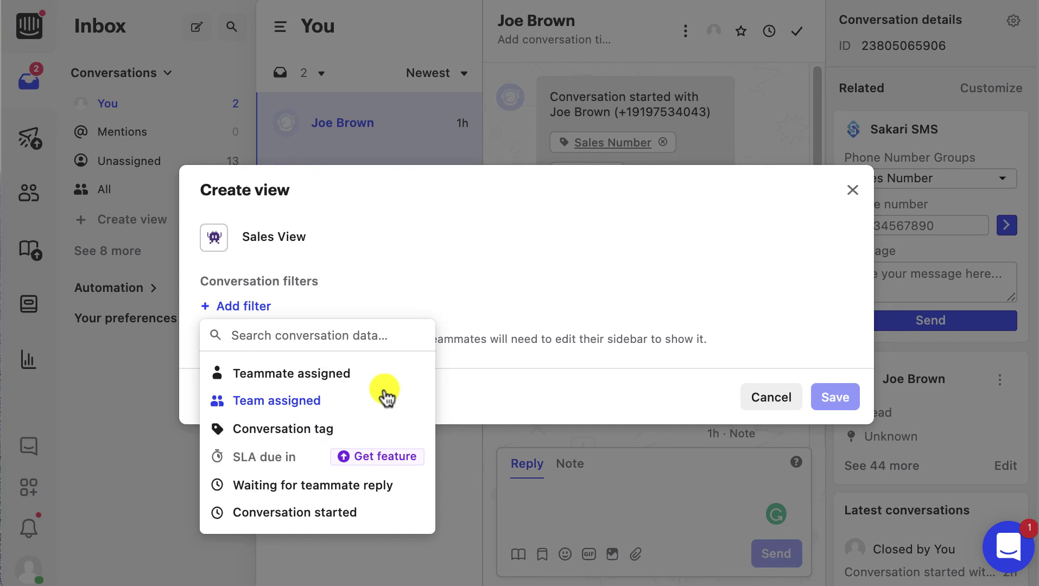
left_click(353, 430)
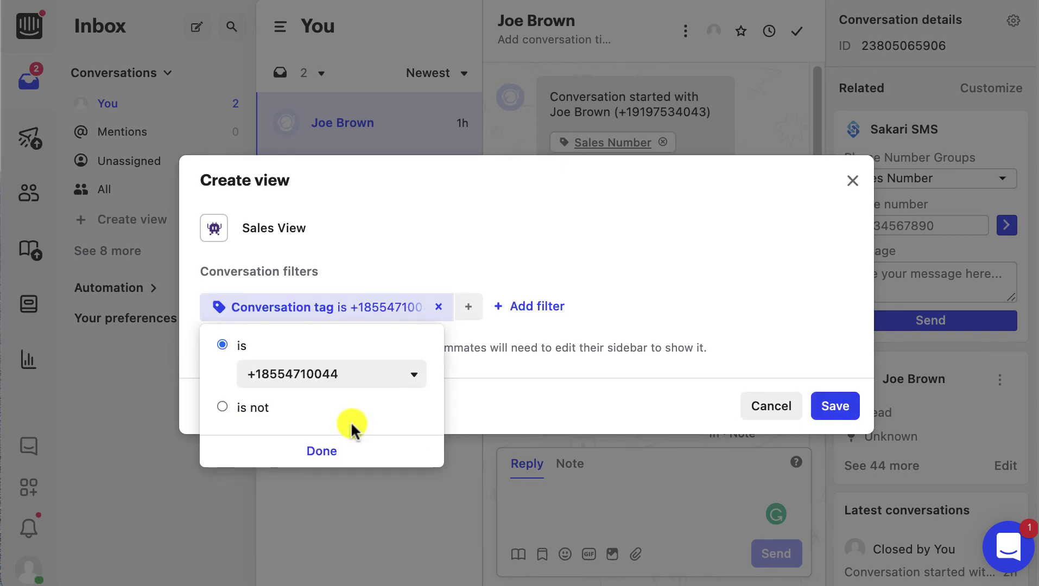
left_click(409, 382)
scroll(357, 490, "down", 3)
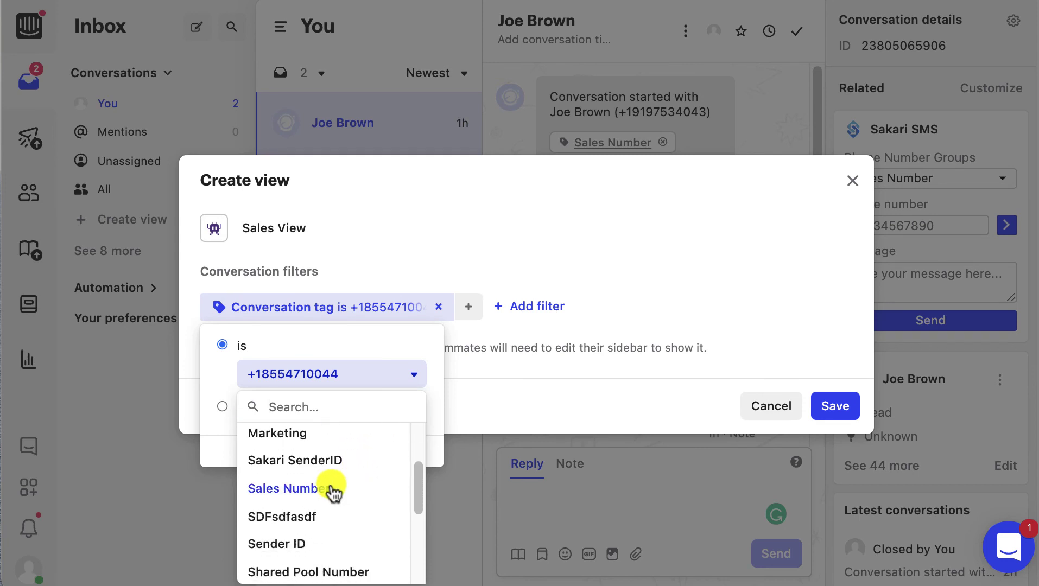
left_click(359, 487)
left_click(321, 451)
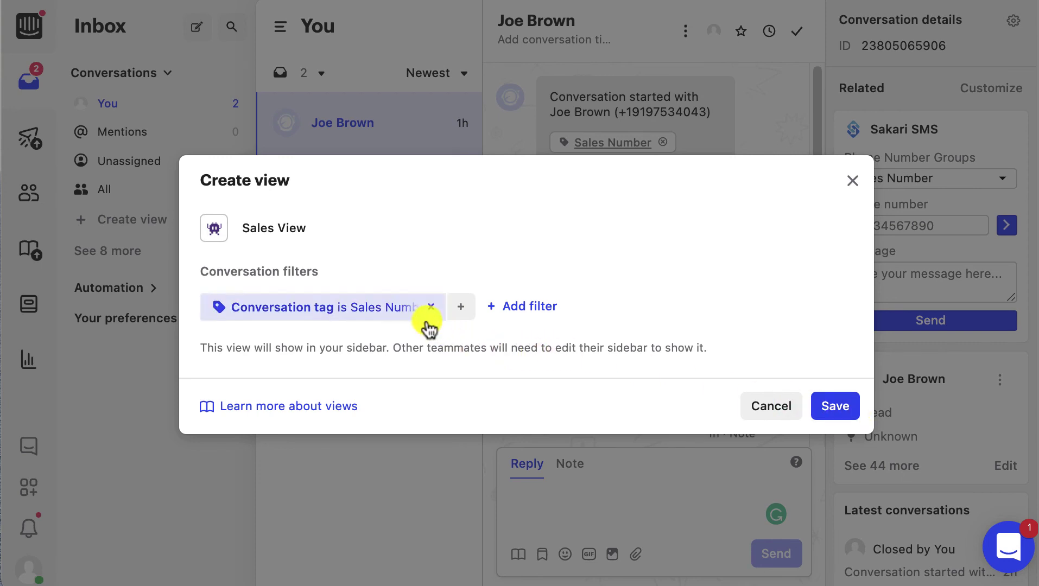
- Replace that filter with Conversation tag is SMS and save the view
left_click(427, 309)
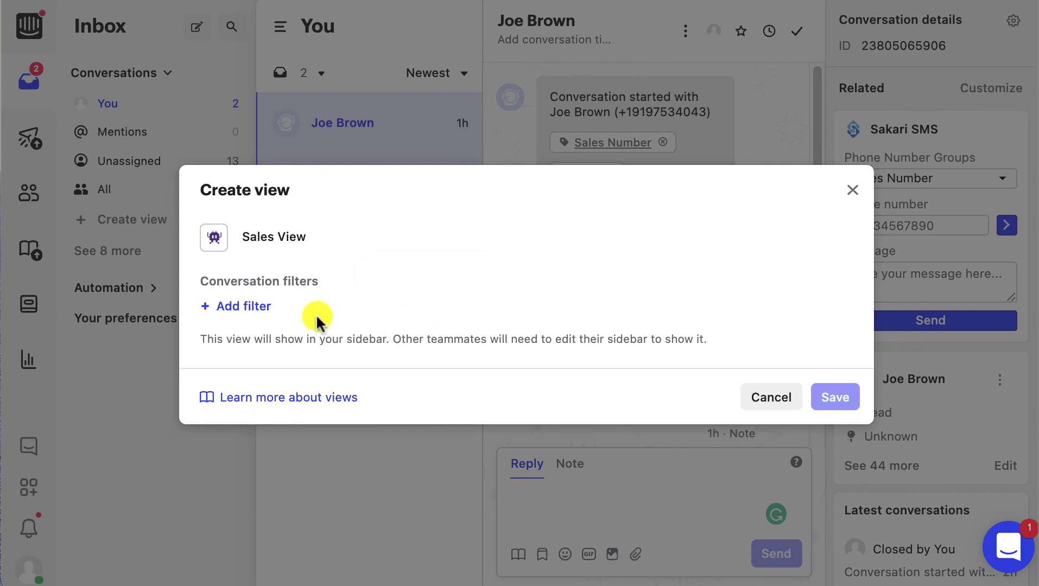
left_click(242, 307)
left_click(292, 429)
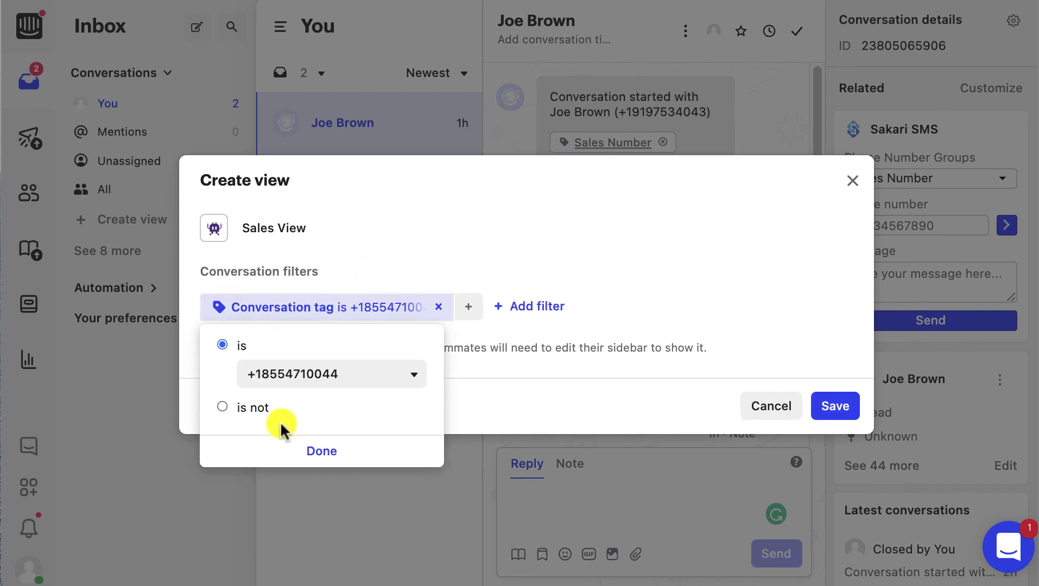
left_click(414, 375)
scroll(360, 483, "down", 5)
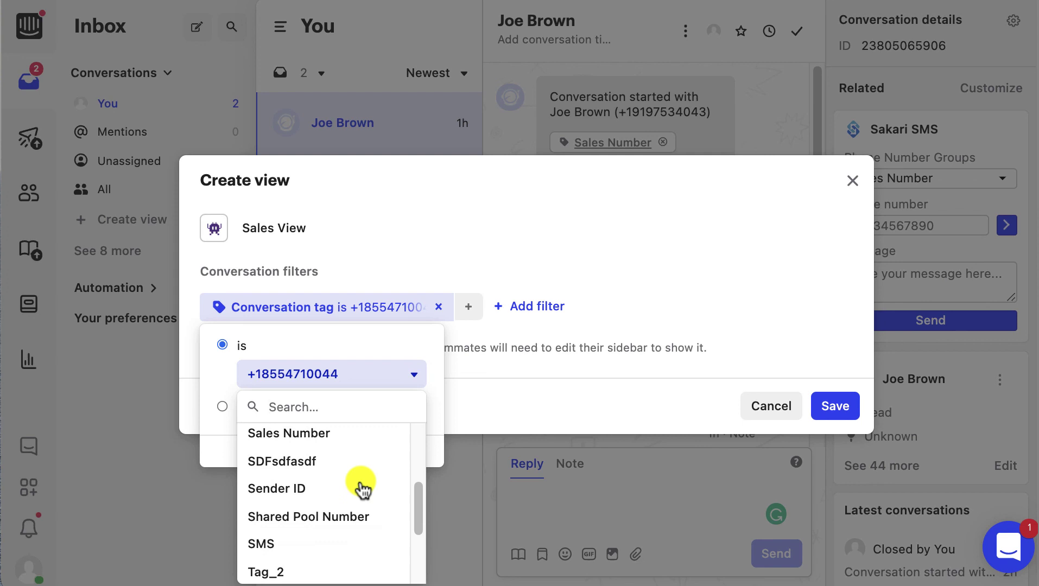
left_click(275, 514)
left_click(322, 448)
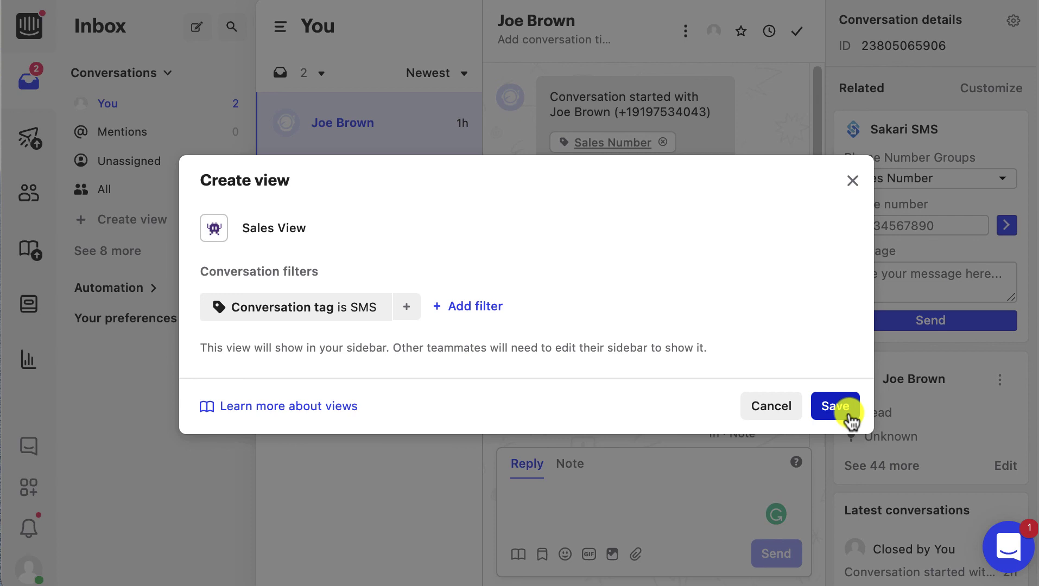
left_click(836, 407)
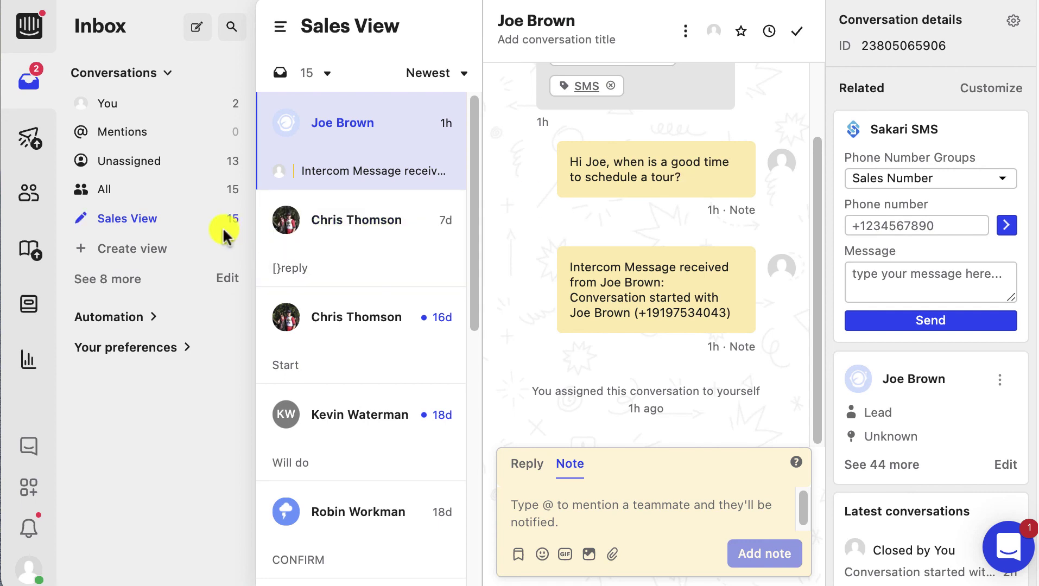
mouse_move(174, 231)
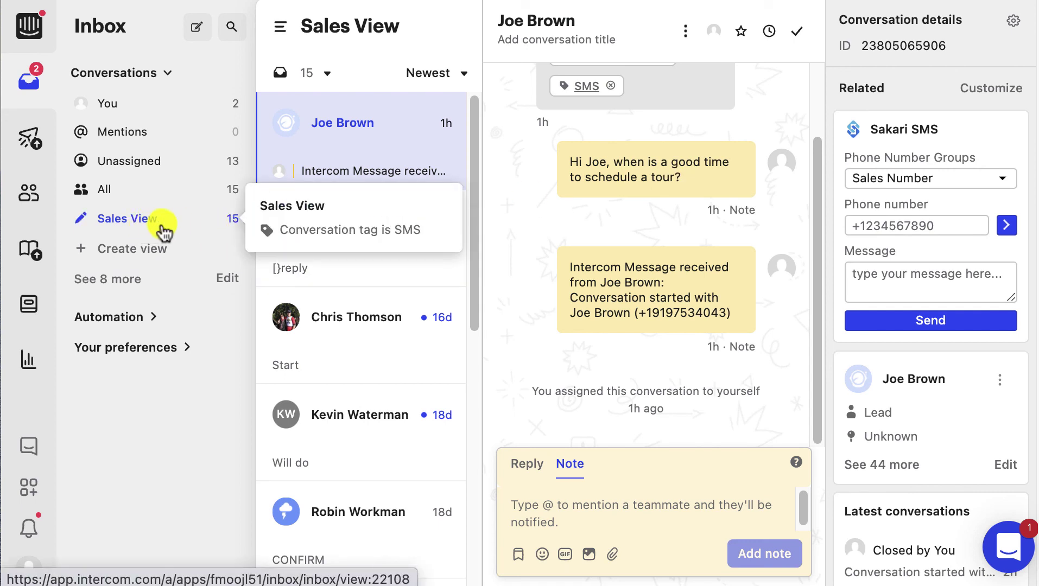